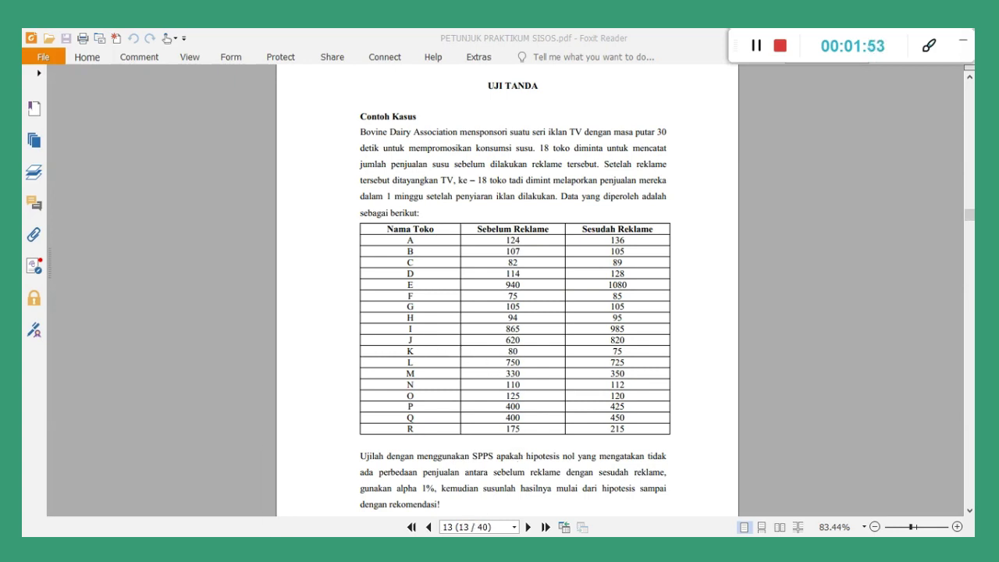
- Switch to the SPSS Data Editor and define the first variable with the name NamaToko
click(342, 491)
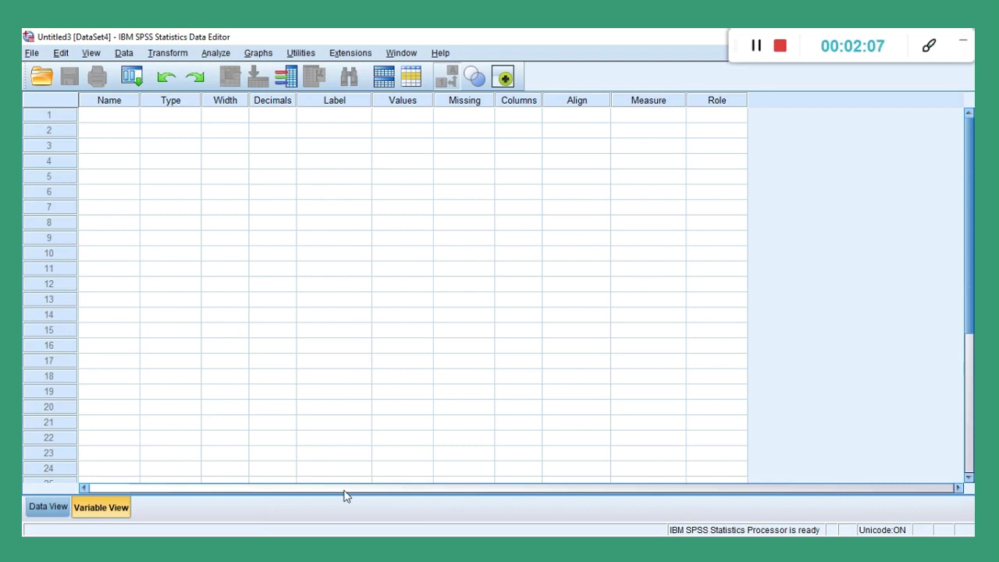
click(127, 123)
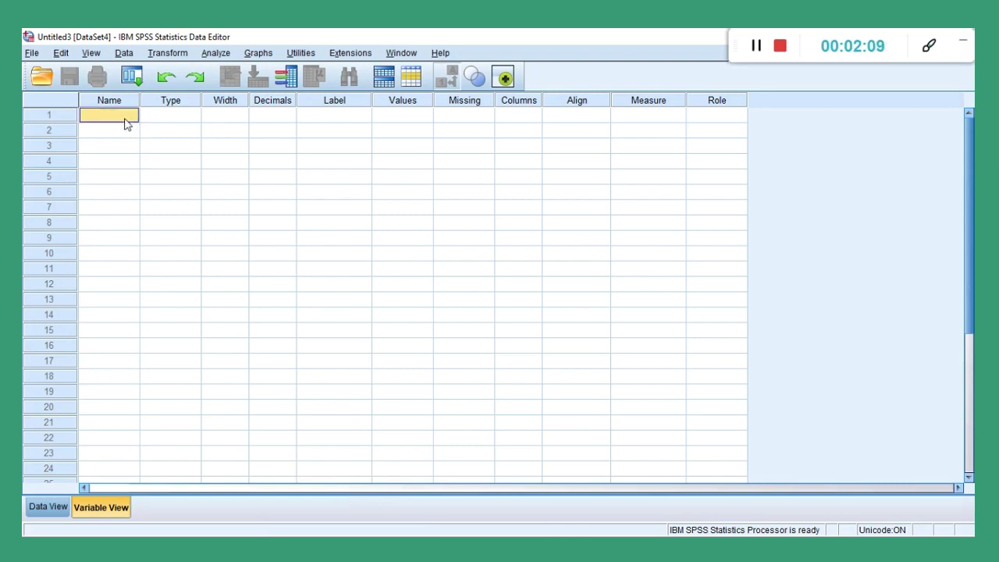
text(Na)
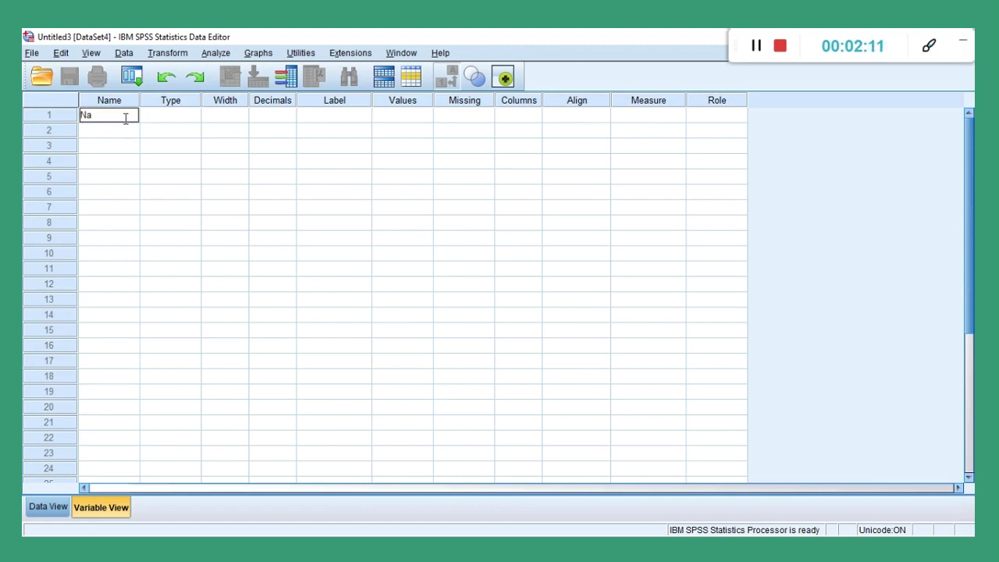
text(maTT)
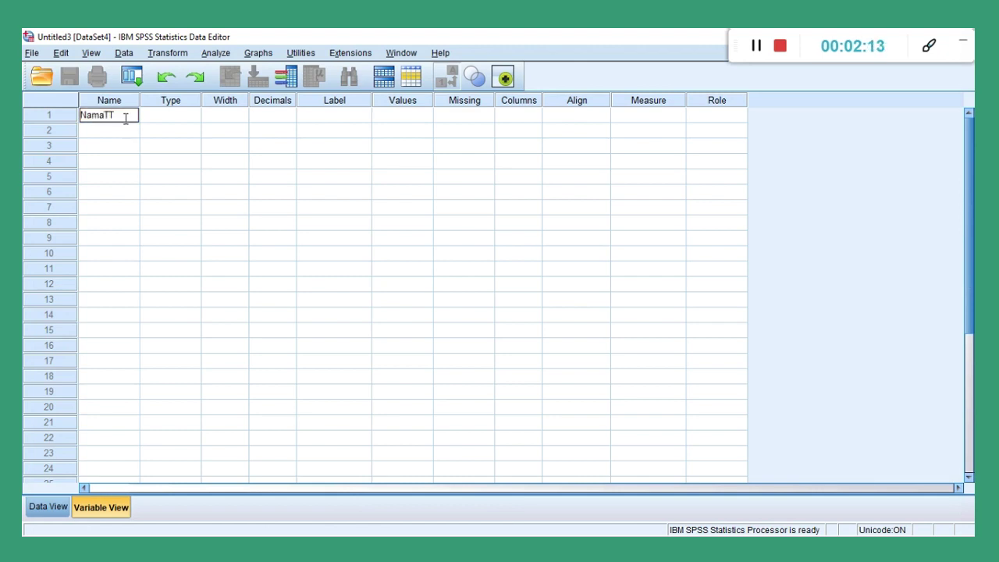
key(BackSpace)
text(oko)
click(127, 125)
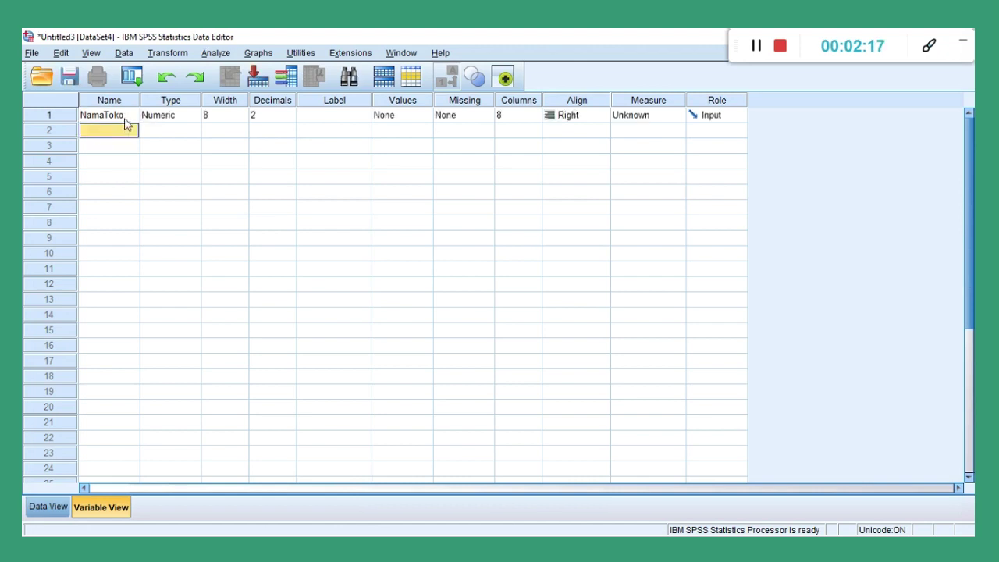
- Add two more variables named SebelumReklame and SesudahReklame below NamaToko
text(SebelumRenovasi)
key(Return)
text(Sesudah)
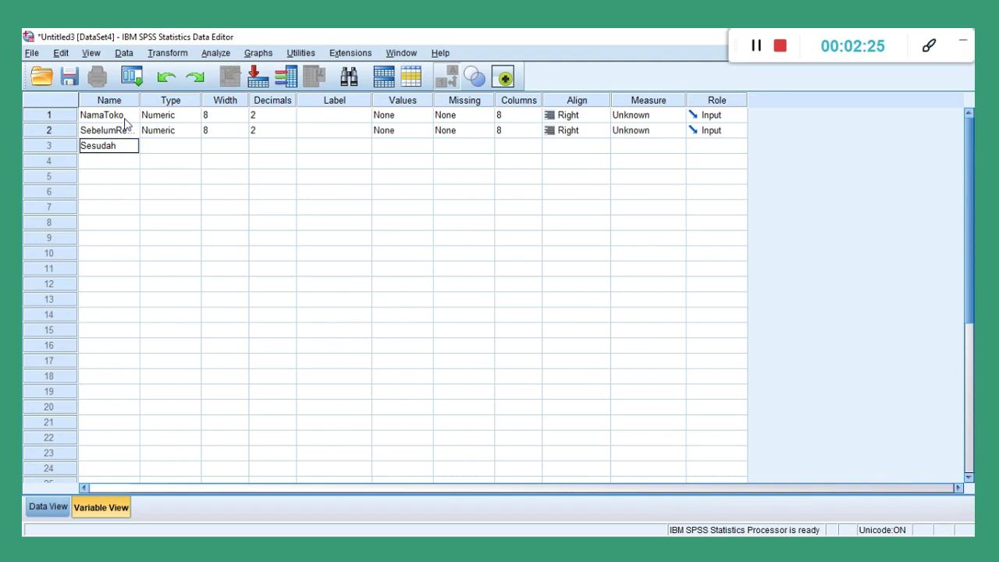
text(Reklame)
- Change the variable type of NamaToko to String, keeping 8 characters
key(Tab)
key(Up)
key(Up)
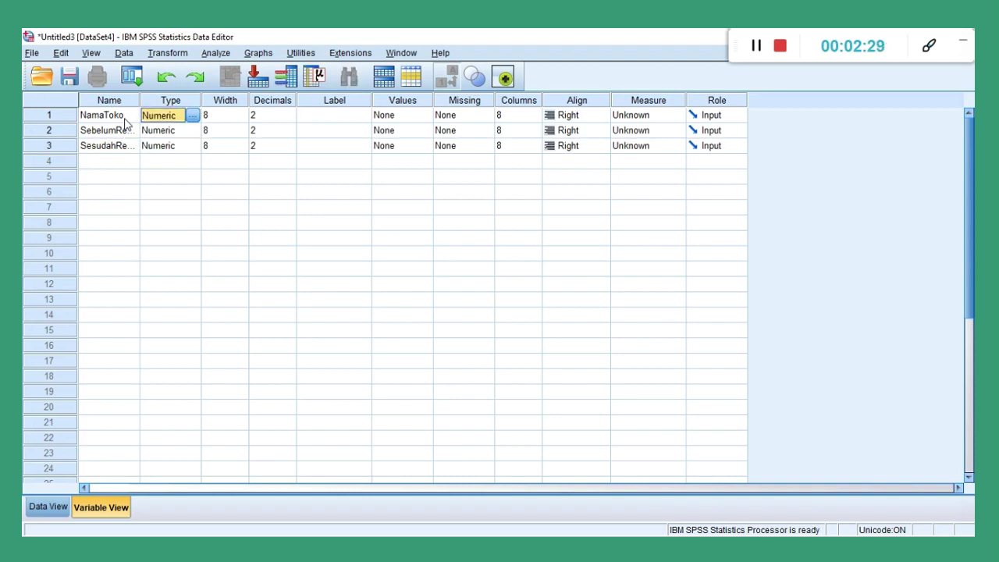
click(193, 117)
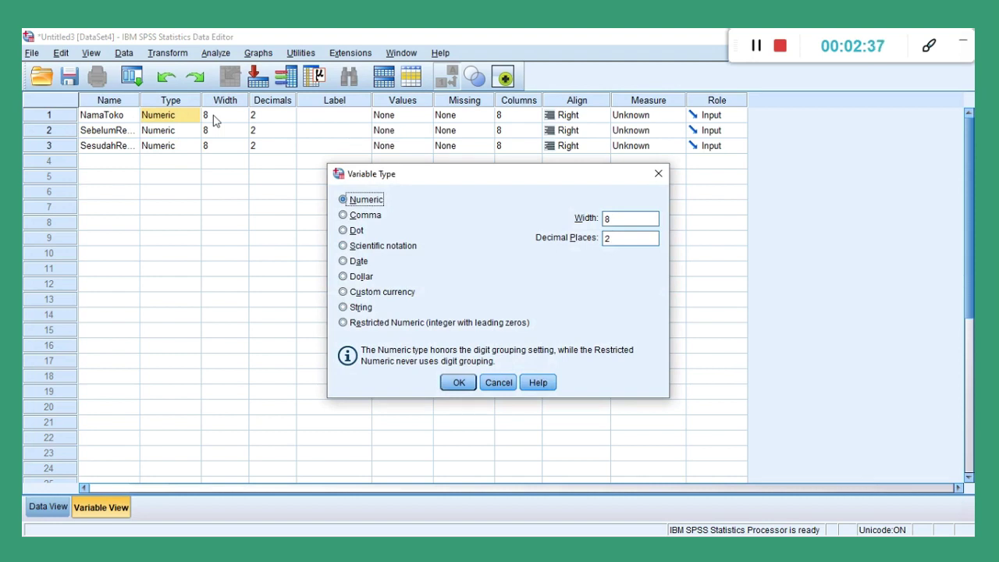
click(351, 309)
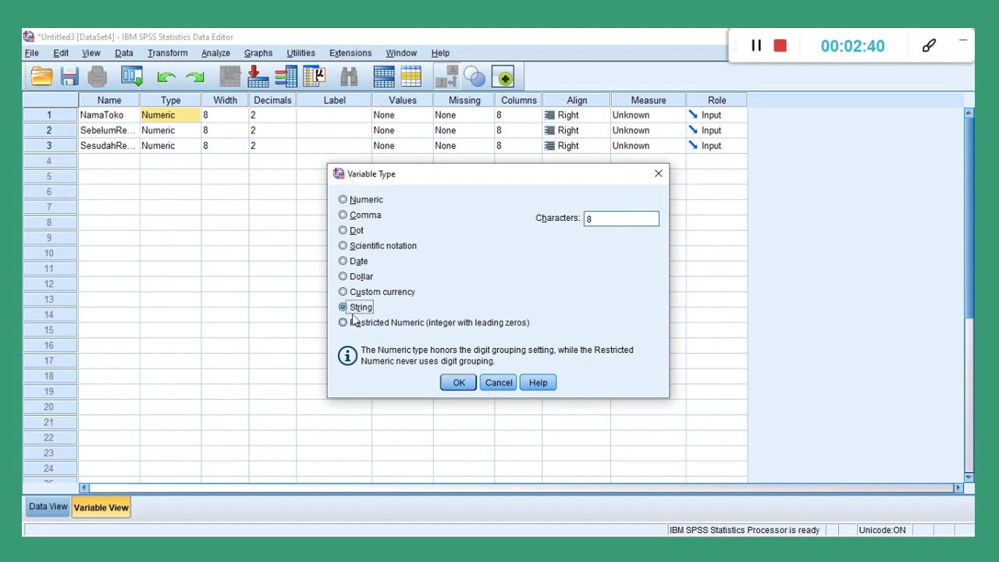
click(459, 383)
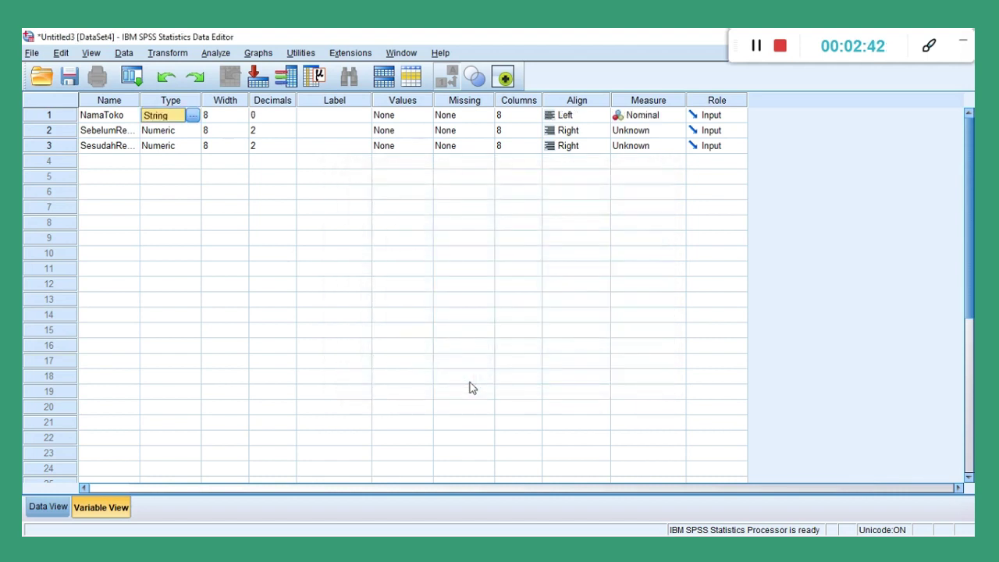
- Set the decimals of SebelumReklame to 0 and those of SesudahReklame to 1
click(293, 131)
click(291, 134)
click(291, 134)
click(294, 148)
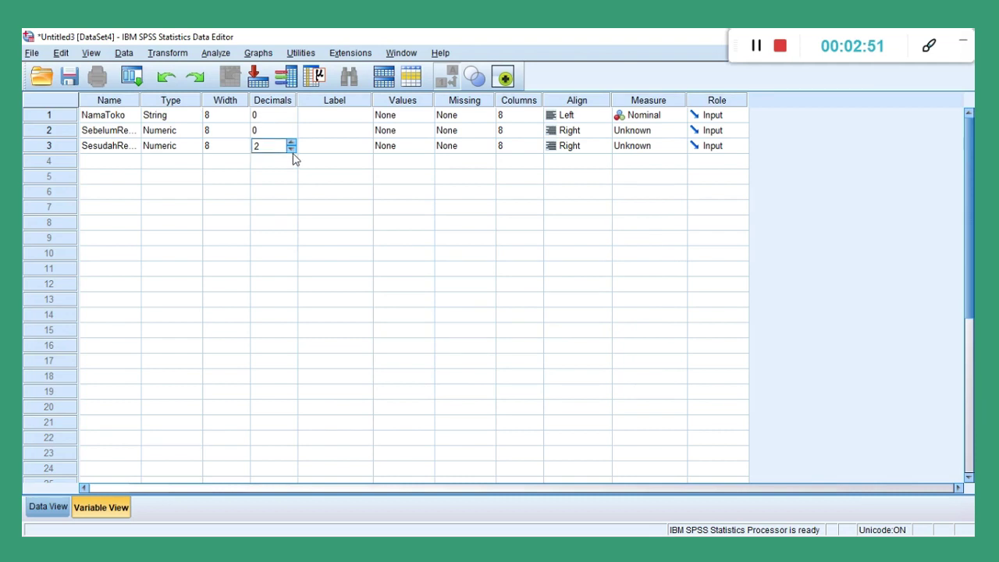
click(291, 149)
- Set the measurement level of SebelumReklame and SesudahReklame to Ordinal
click(679, 132)
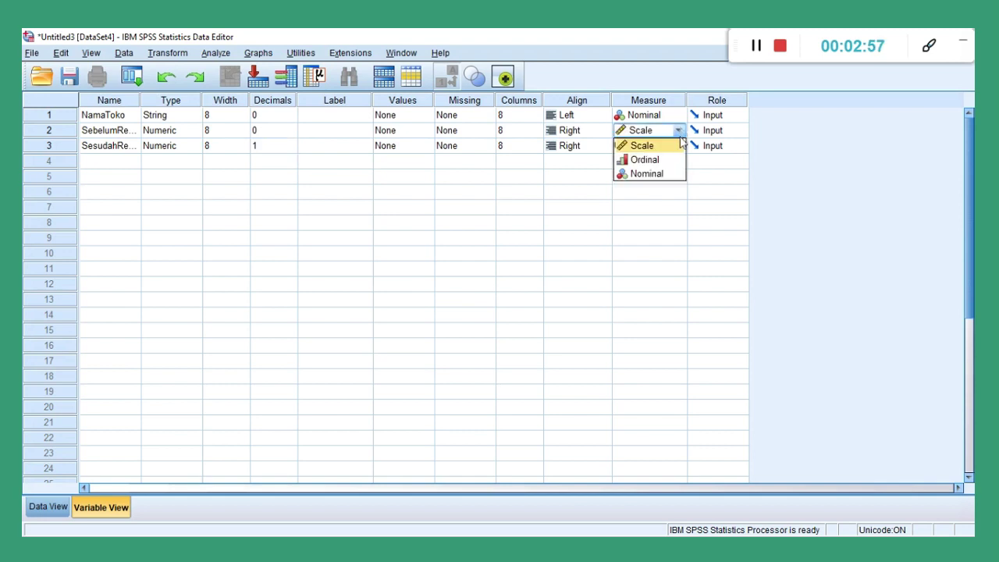
click(646, 159)
click(679, 149)
click(679, 147)
click(673, 177)
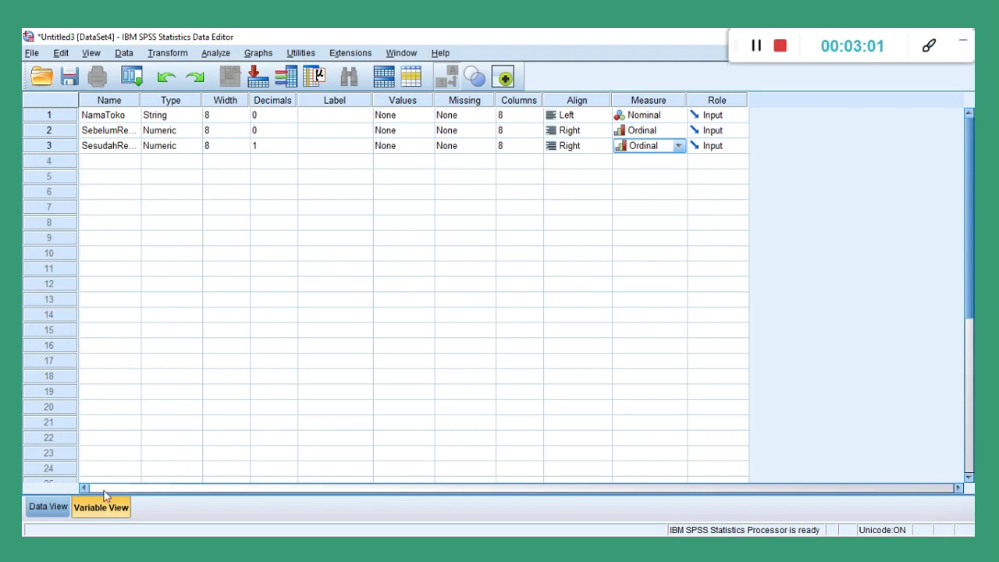
- Fill the data sheet with stores A to R and their sales before and after the advertisement, from A 124/136 to R 175/215
click(52, 507)
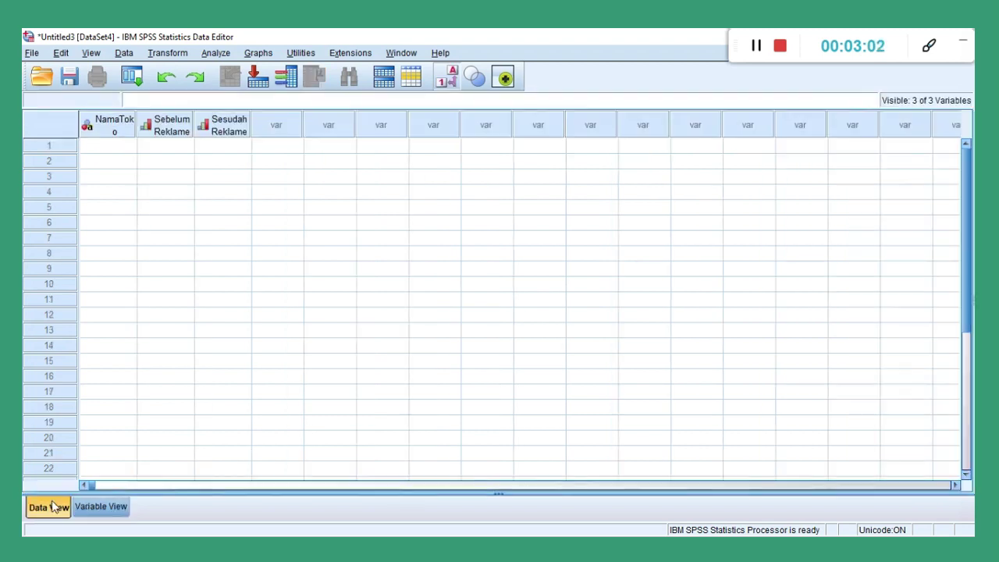
click(130, 150)
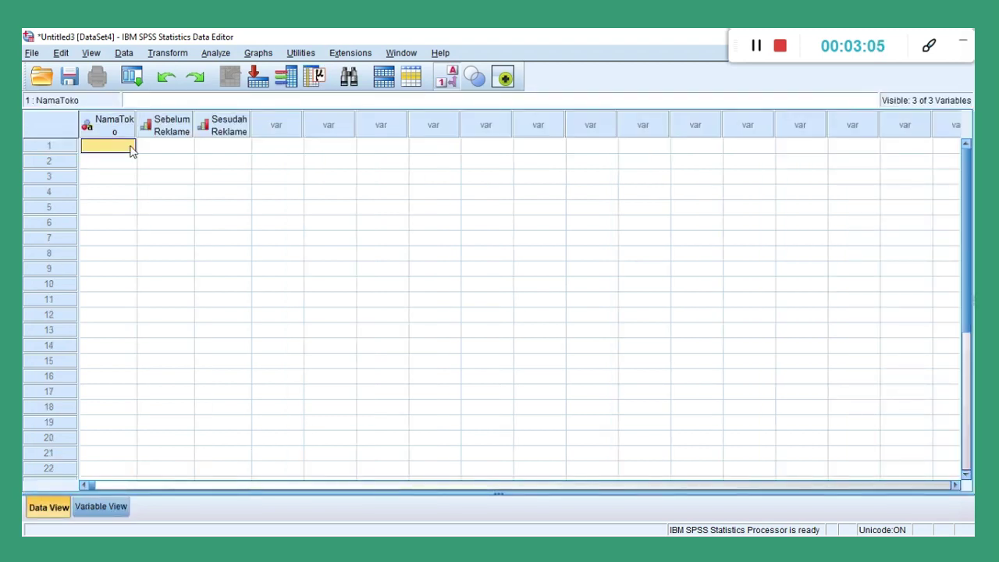
text(A	124	136.0 B	107	105.0 C	82	89.0 D	114	128.0 E	940	1080.0 F	75	85.0 G	105	105.0 H	94	95.0 I	865	985.0 J	620	820.0 K	80	75.0 L	750	725.0 M	330	350.0 N	110	112.0 O	125	120.0 P	400	425.0 Q	400	450.0 R	175	215.0)
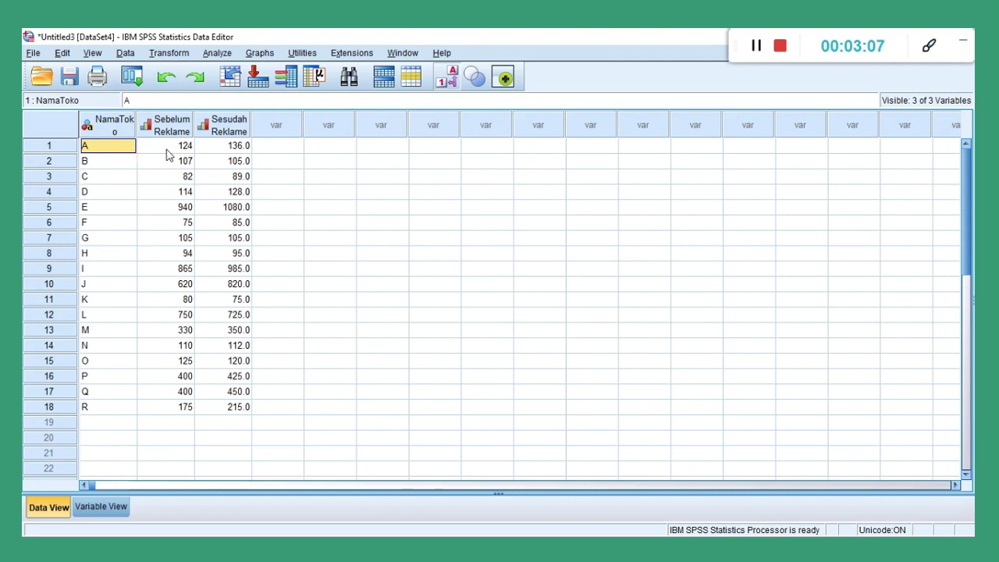
- Set the decimals of SesudahReklame to 0 and widen the three data columns to fit their full variable names
click(117, 511)
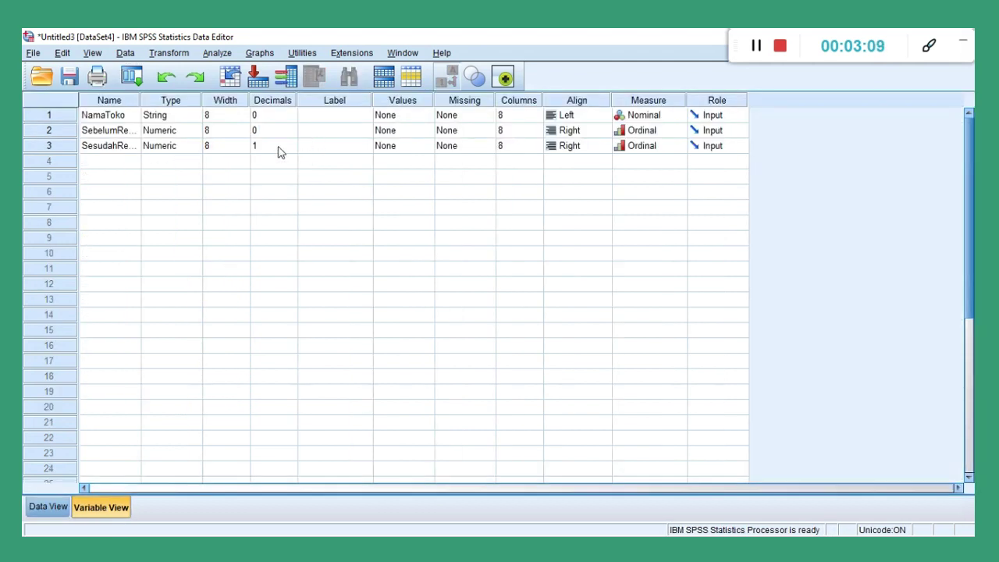
click(291, 149)
text(0)
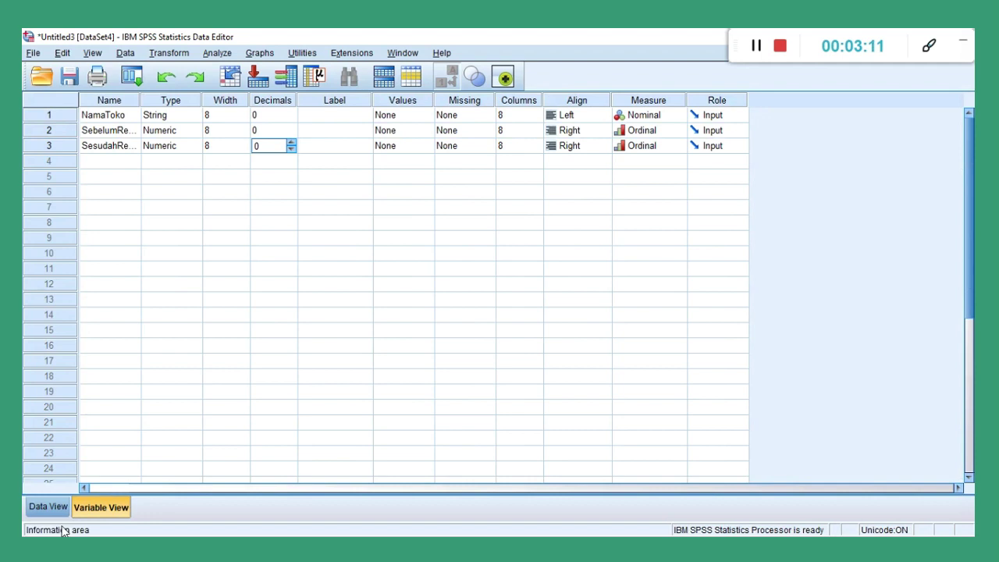
click(49, 507)
drag(137, 130, 382, 121)
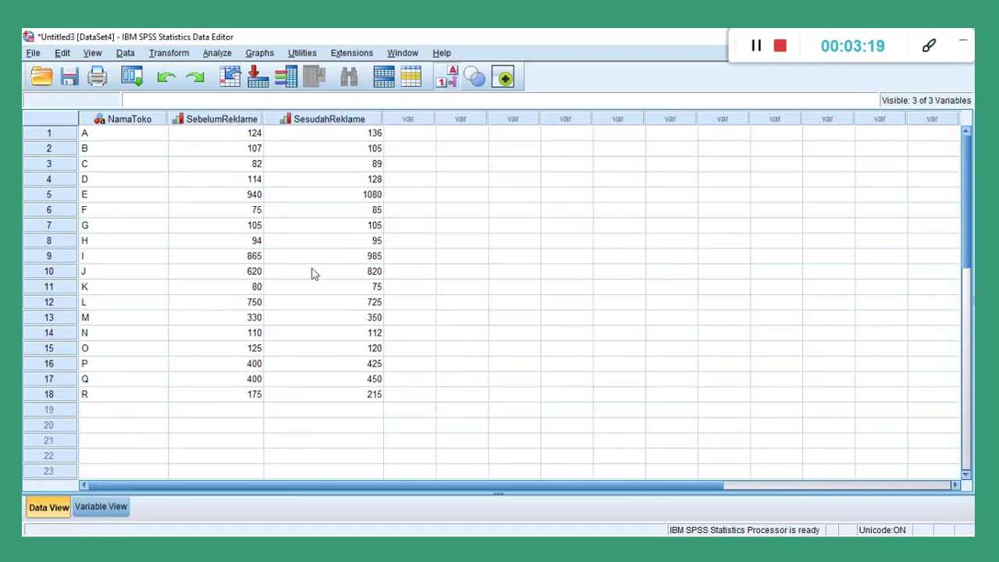
- Open the legacy nonparametric test for two related samples and add SebelumReklame and SesudahReklame as the test pair
click(218, 54)
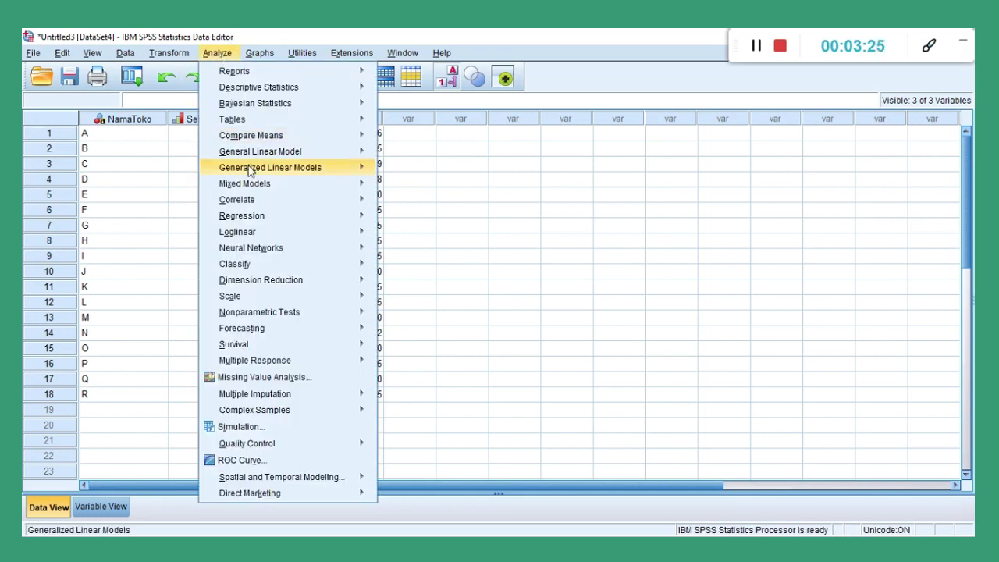
mouse_move(289, 319)
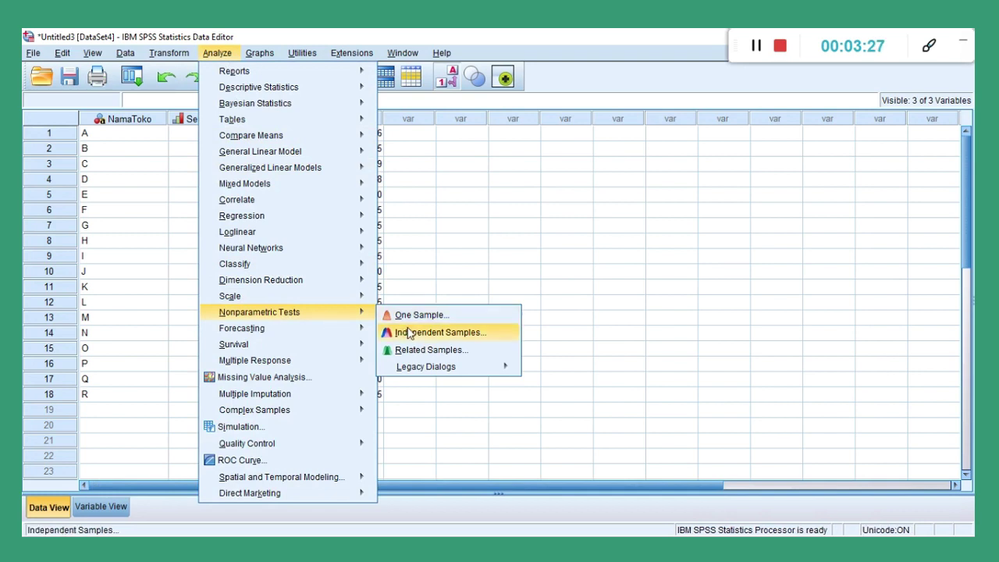
mouse_move(428, 369)
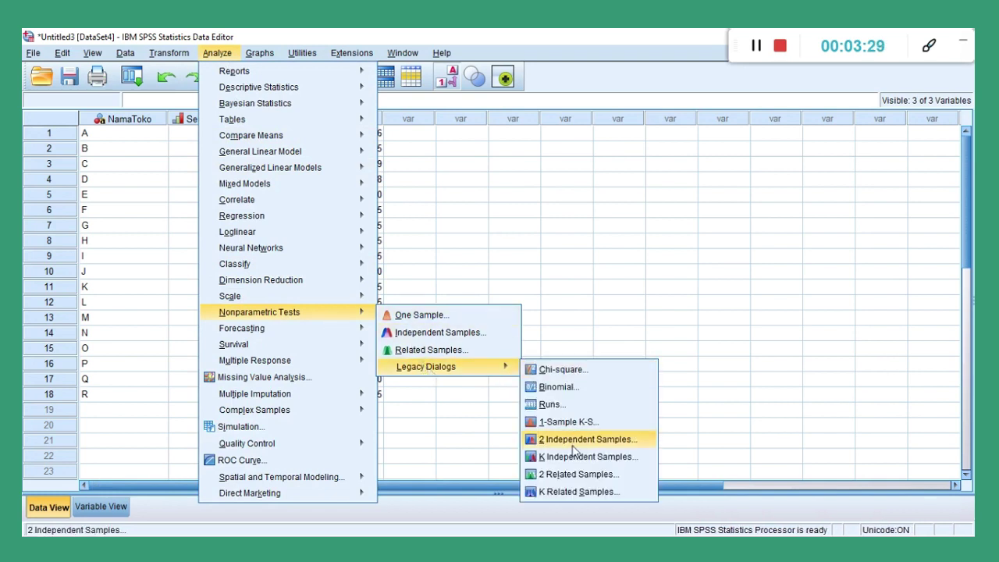
click(574, 474)
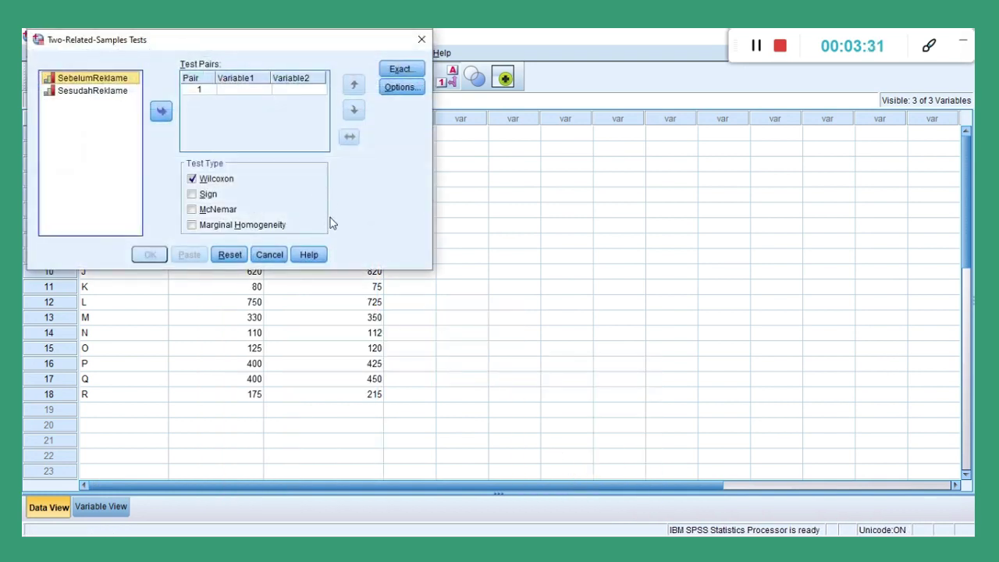
shift+click(122, 90)
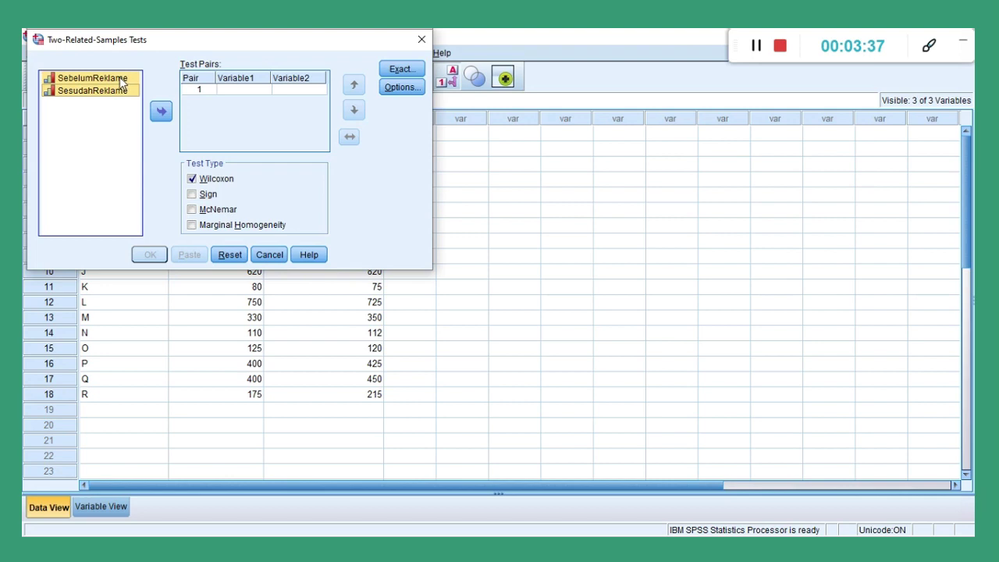
click(161, 111)
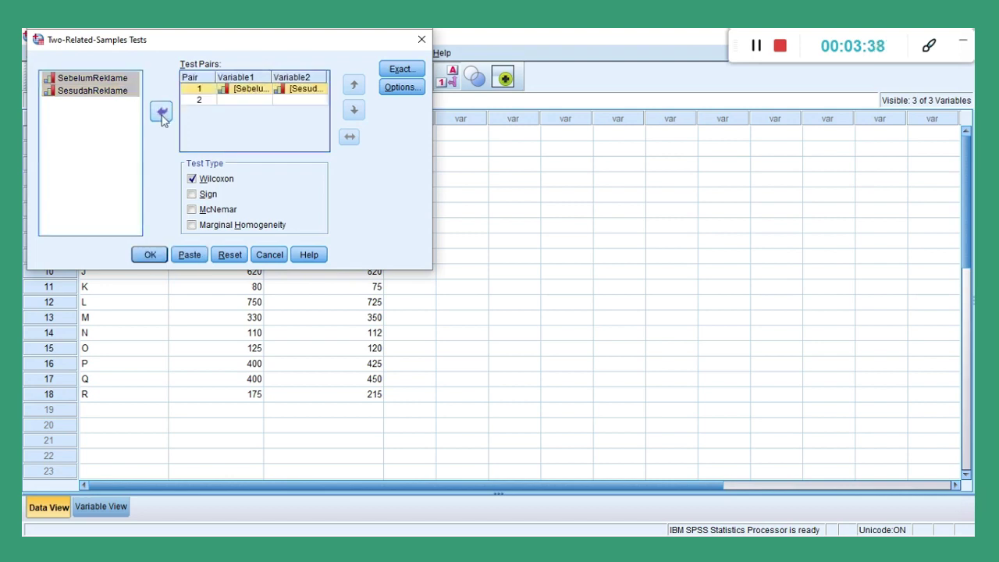
- Select Sign instead of Wilcoxon as the test type, include descriptive statistics, and run the test
click(193, 195)
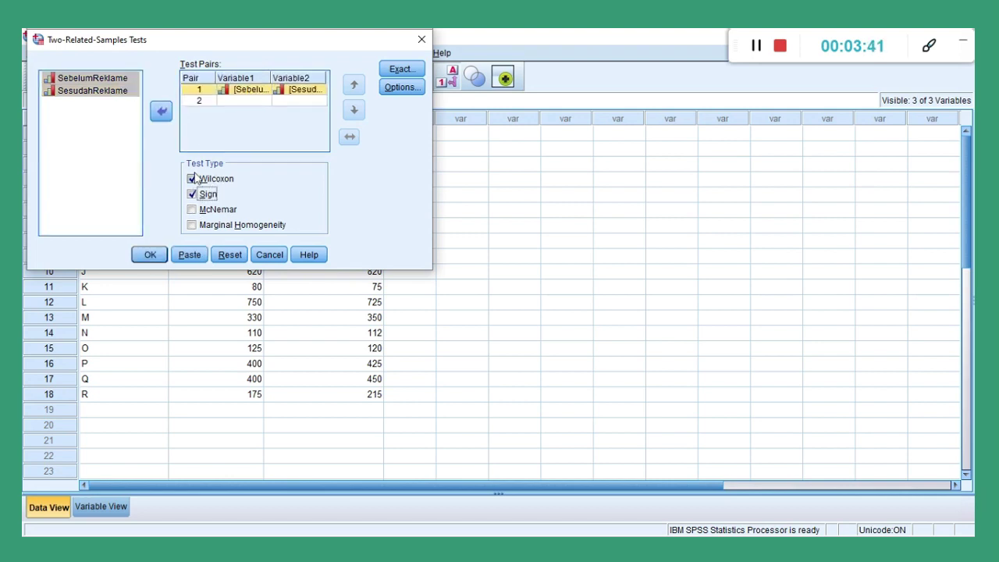
click(194, 180)
click(407, 86)
click(170, 126)
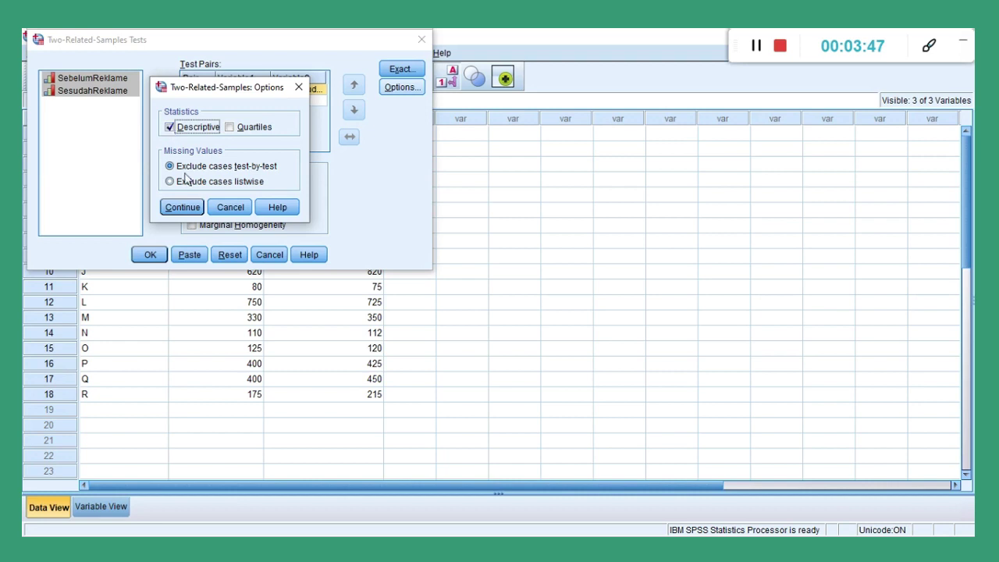
click(183, 207)
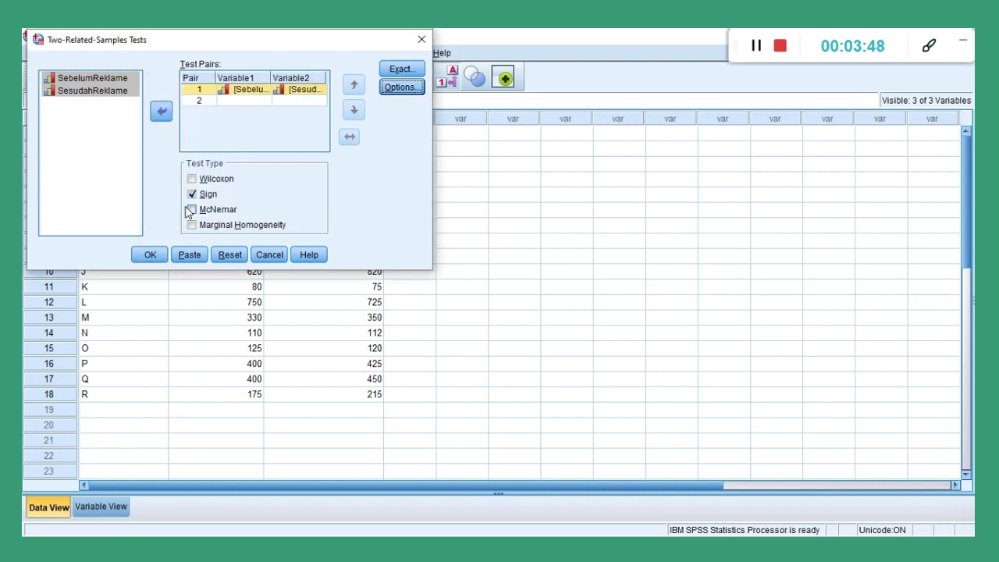
click(148, 259)
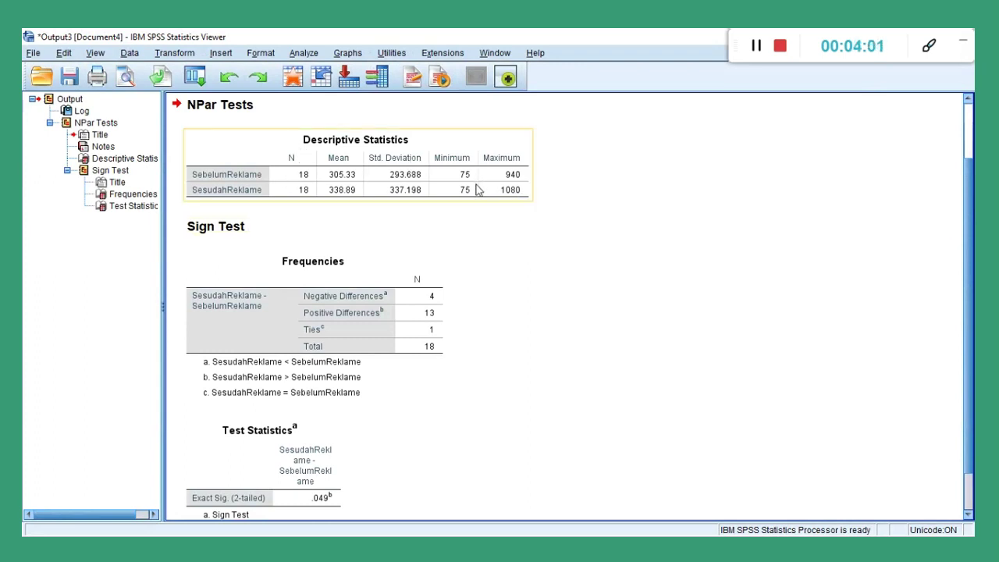
- Review the sign test output, and examine the UJI TANDA hypotheses, criteria and conclusion in the #INTERPRETASI Word document
scroll(331, 279, down, 1)
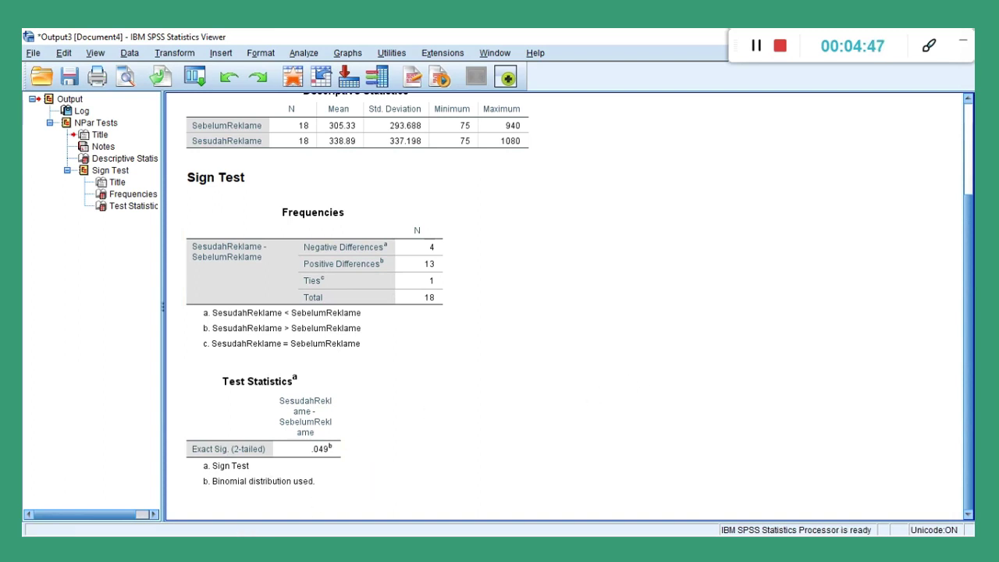
click(245, 488)
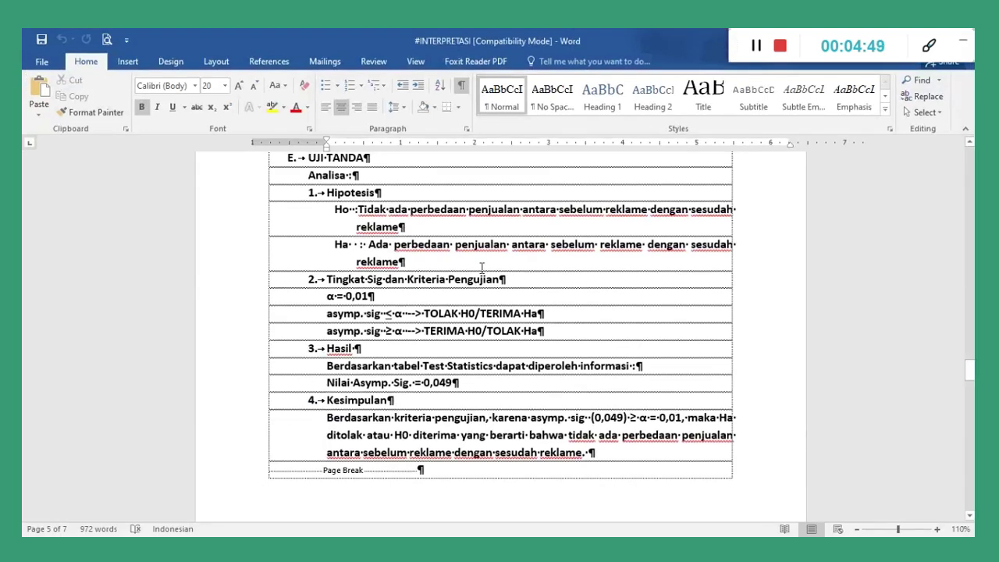
click(969, 141)
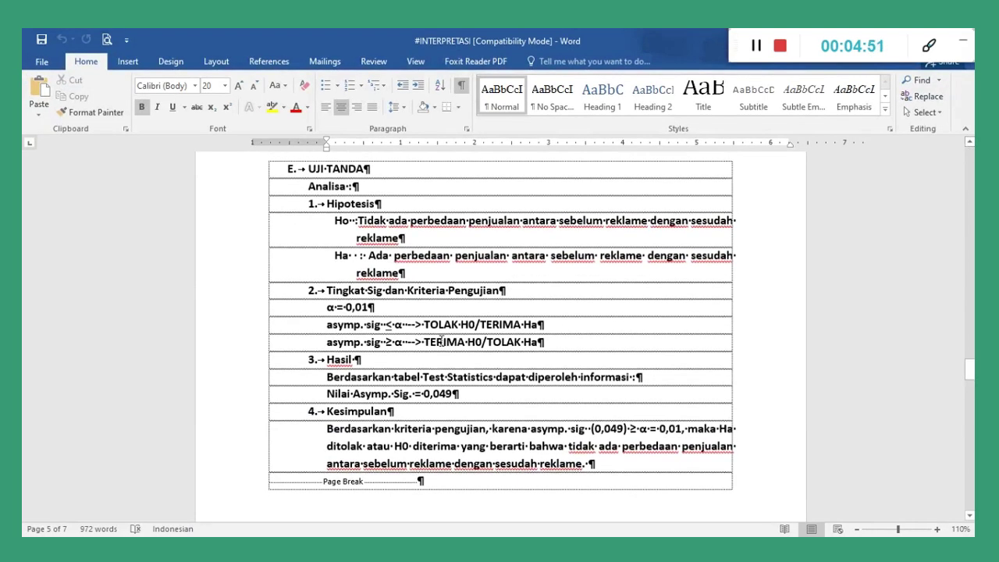